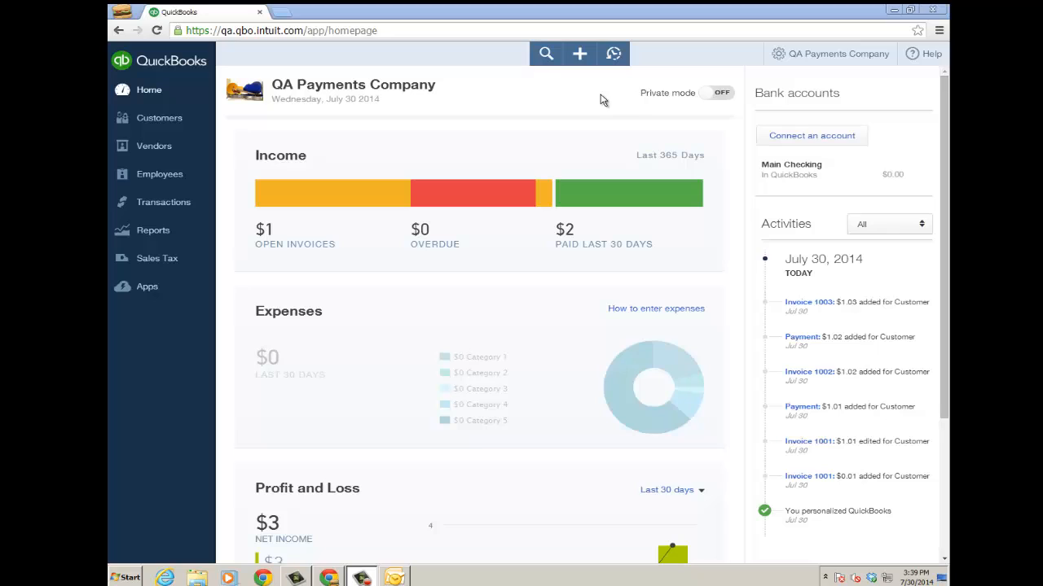
# Review the online delivery options in the company's sales settings and the accounts set for Payments, then close the settings
pyautogui.click(779, 61)
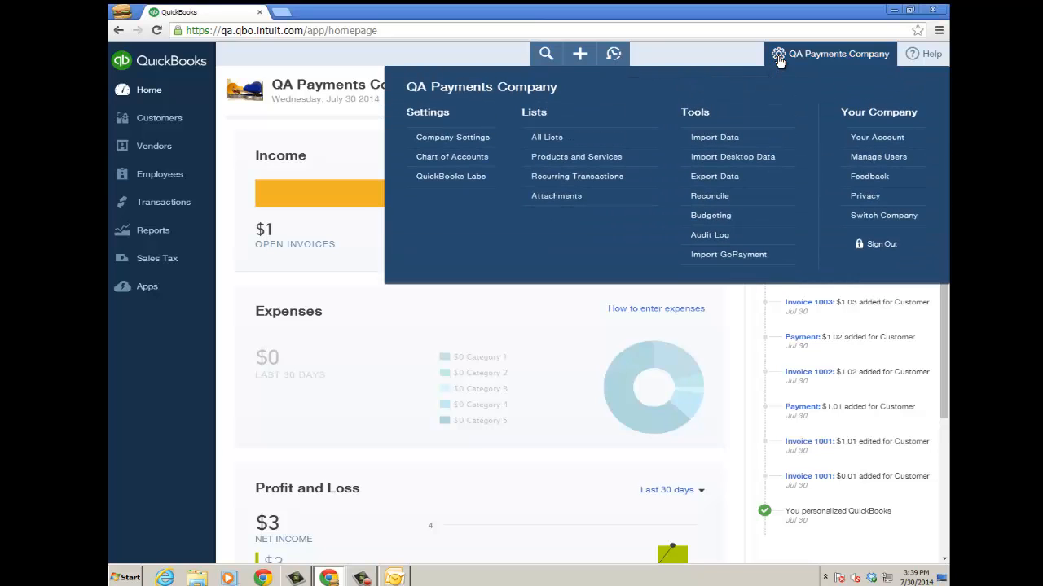
pyautogui.click(451, 136)
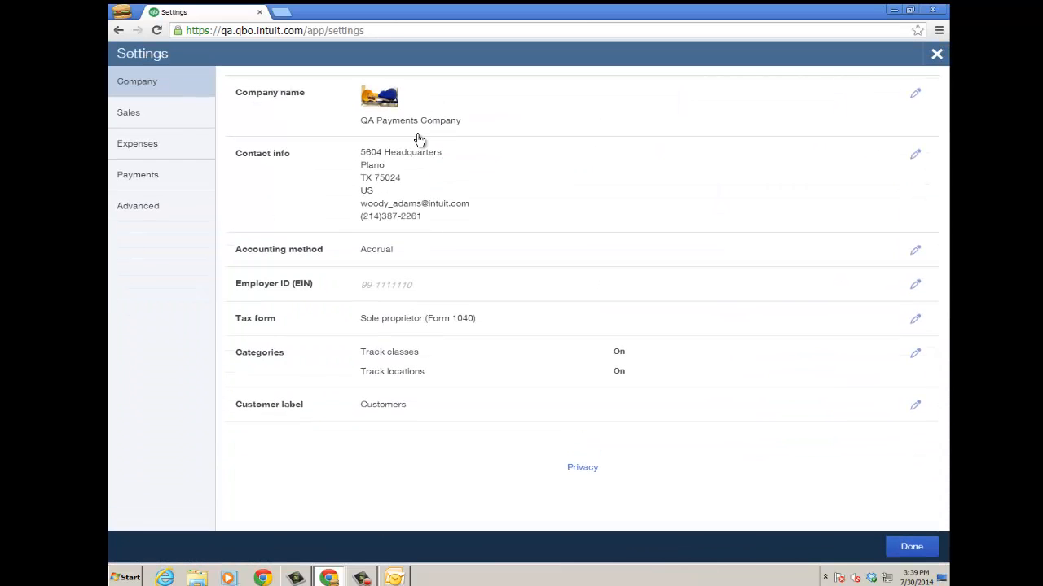
pyautogui.click(135, 117)
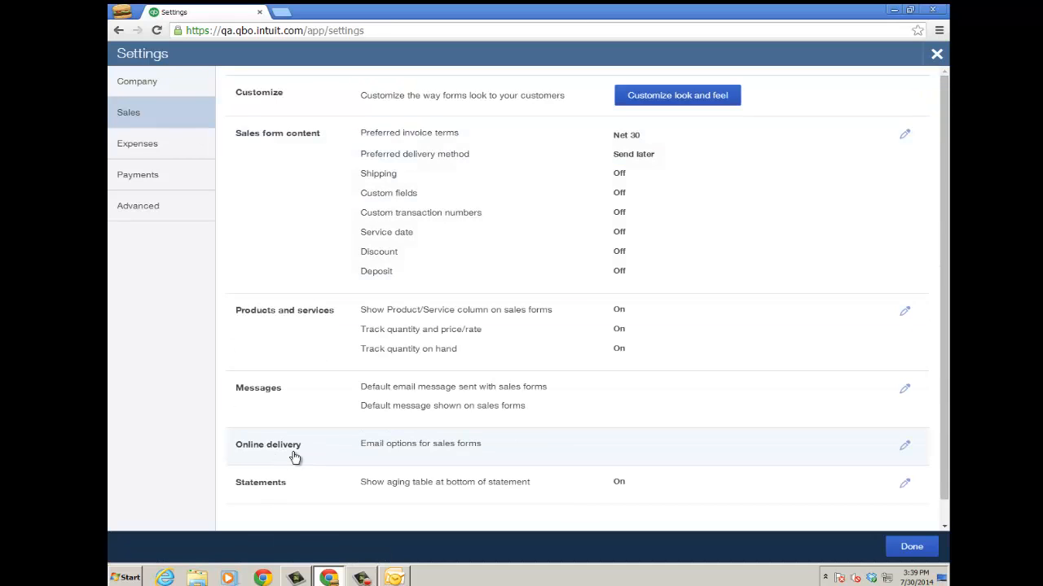
pyautogui.click(904, 448)
pyautogui.moveTo(944, 397); pyautogui.dragTo(944, 470)
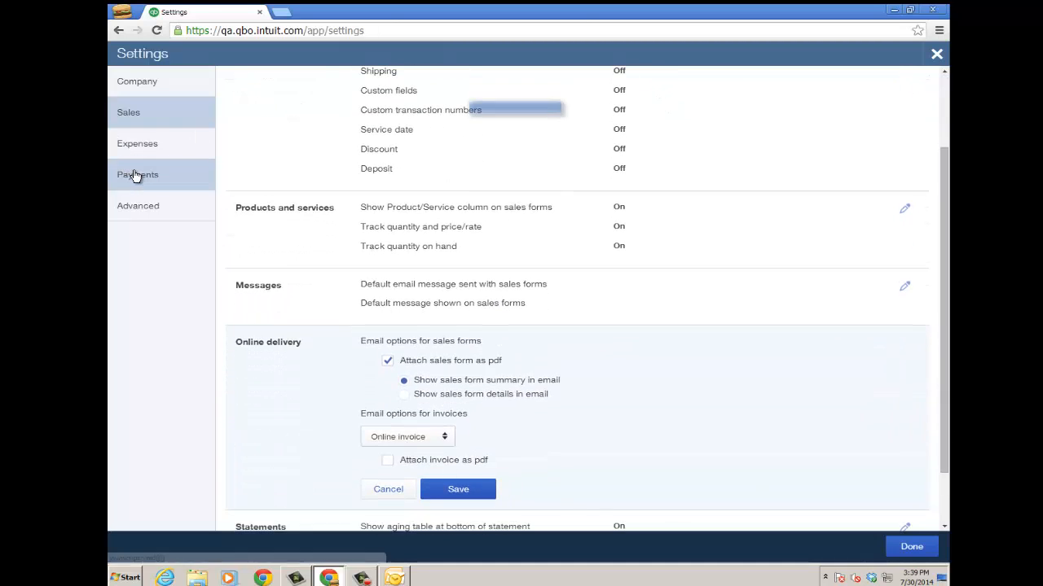
pyautogui.click(136, 175)
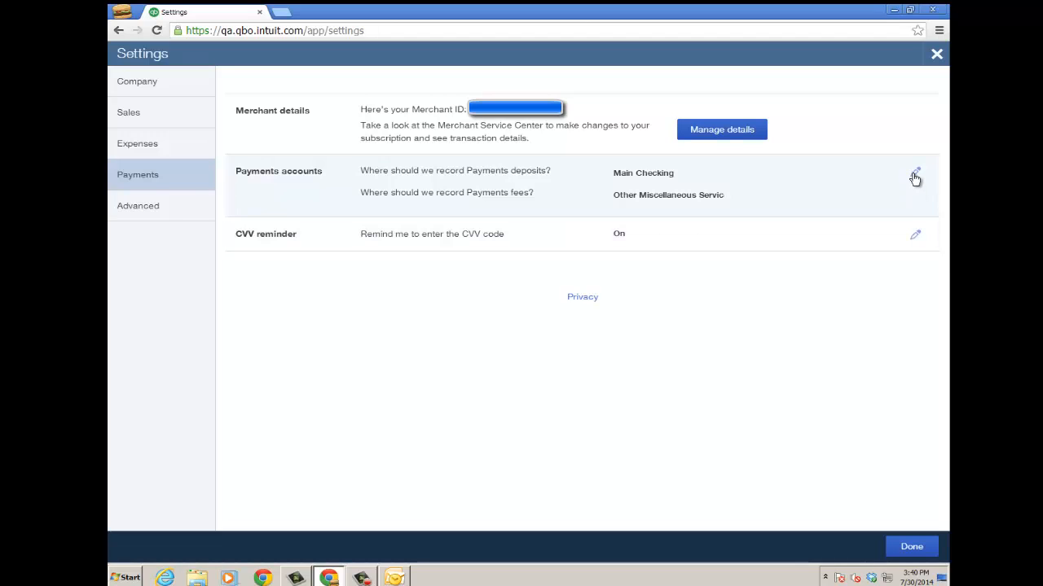
pyautogui.click(911, 548)
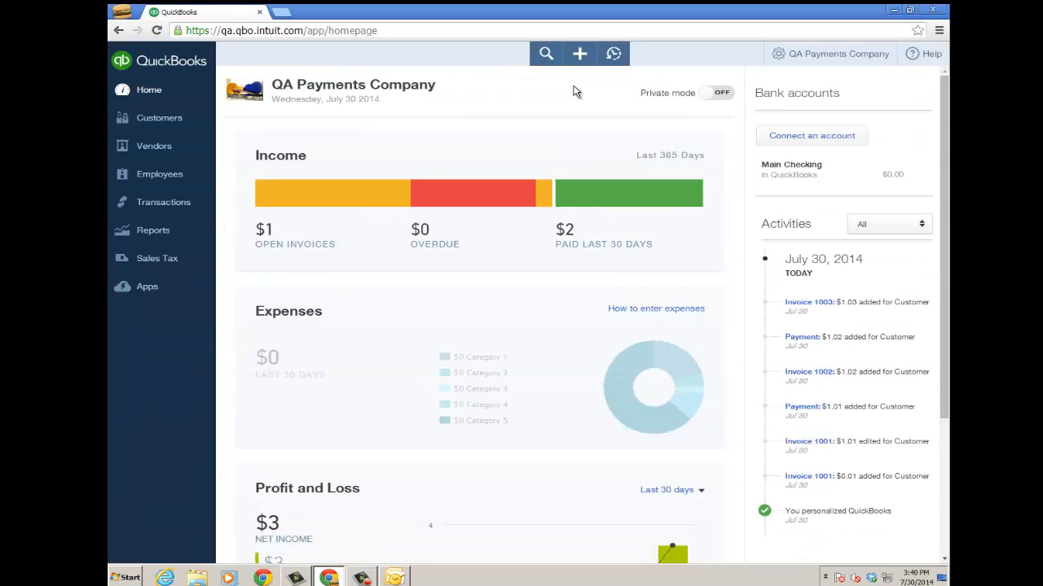
# Create a new invoice and choose "Customer" as the customer
pyautogui.click(580, 59)
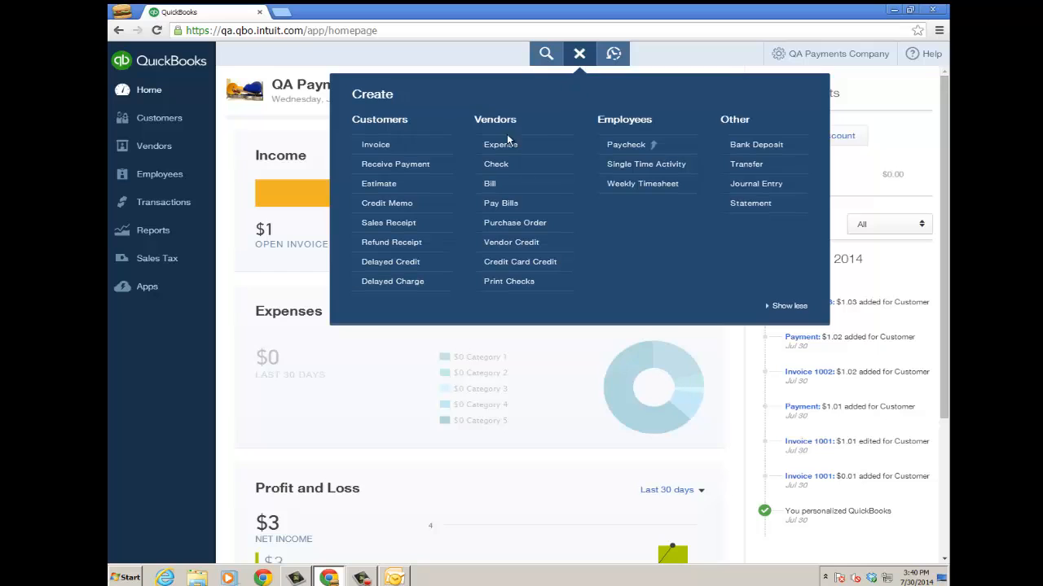
pyautogui.click(378, 146)
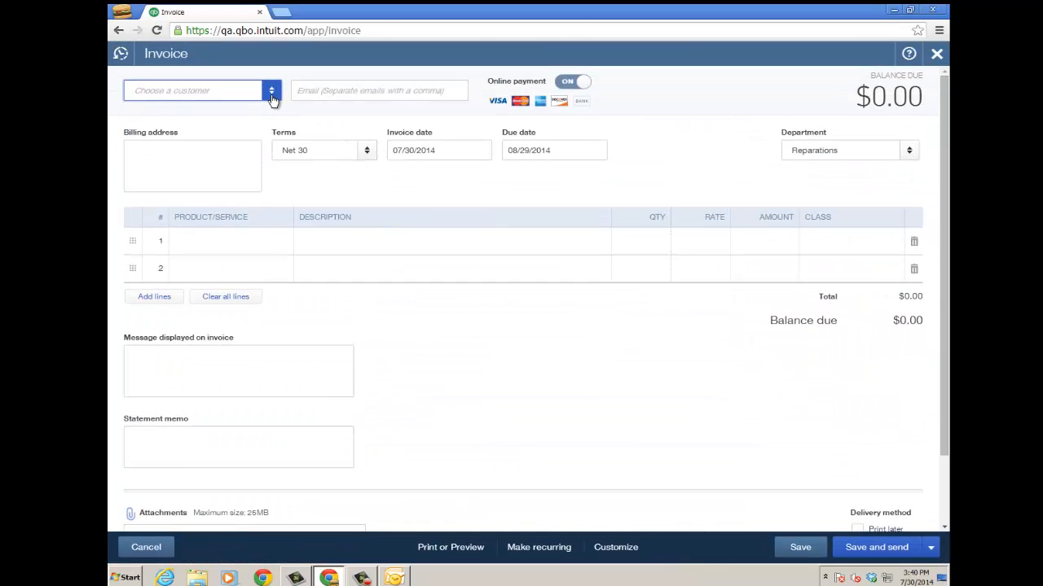
pyautogui.click(272, 92)
pyautogui.click(195, 136)
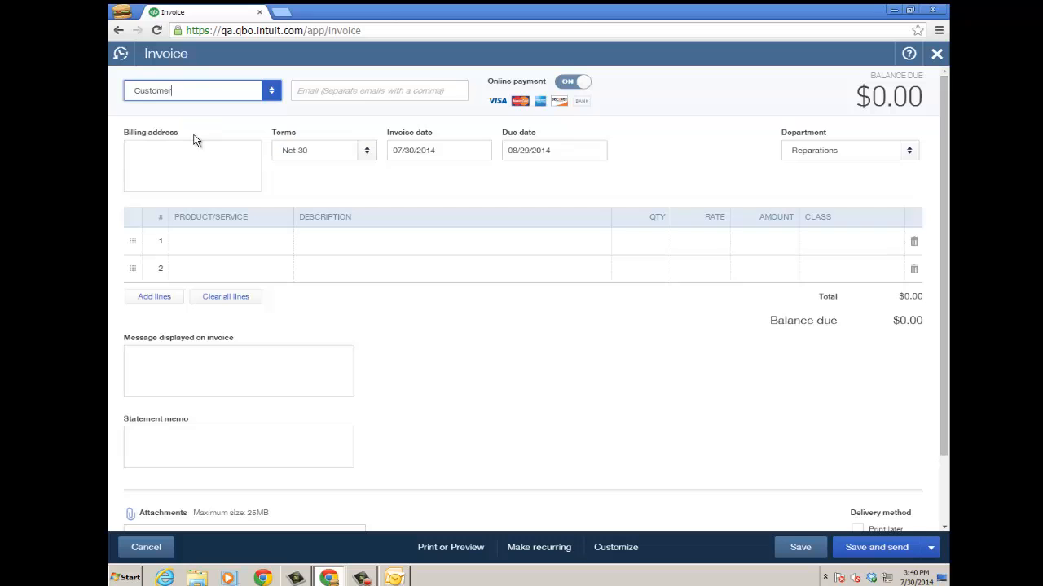
# Fill the first invoice line with the Services item, an amount of 1.08 and the class "services dept"
pyautogui.click(233, 243)
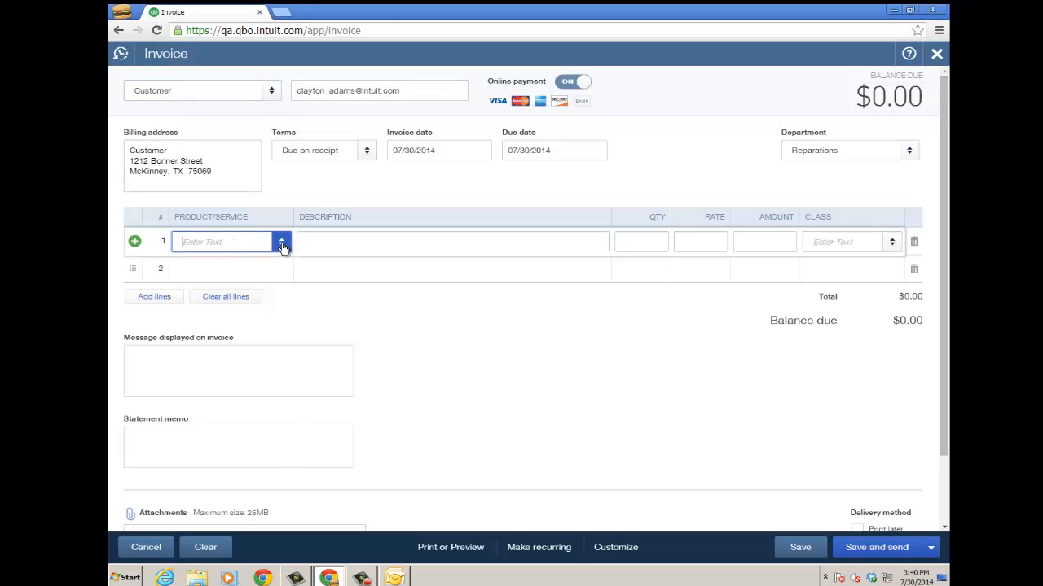
pyautogui.click(282, 246)
pyautogui.moveTo(281, 383); pyautogui.dragTo(281, 413)
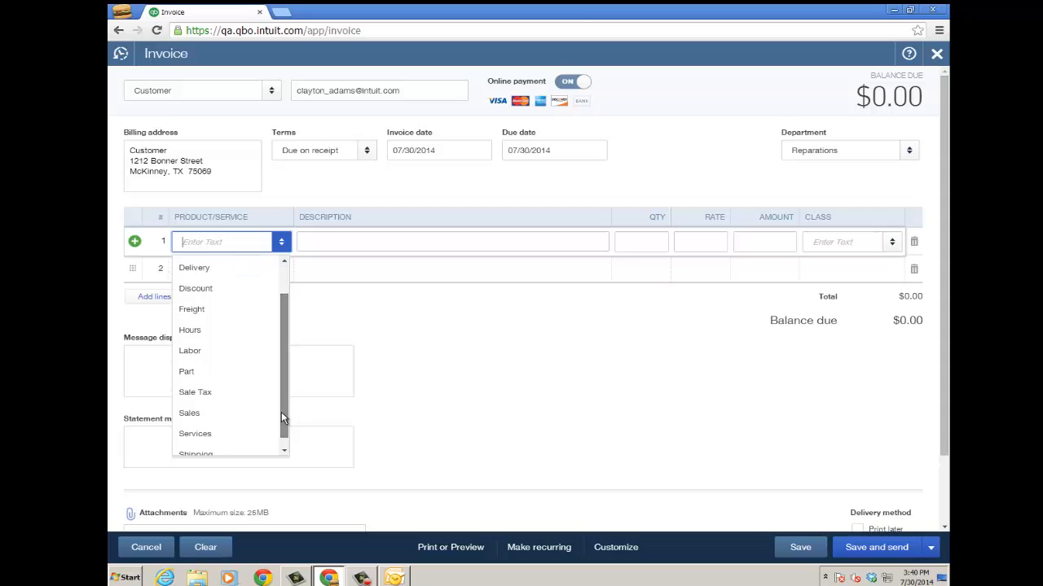
pyautogui.click(215, 433)
pyautogui.click(774, 242)
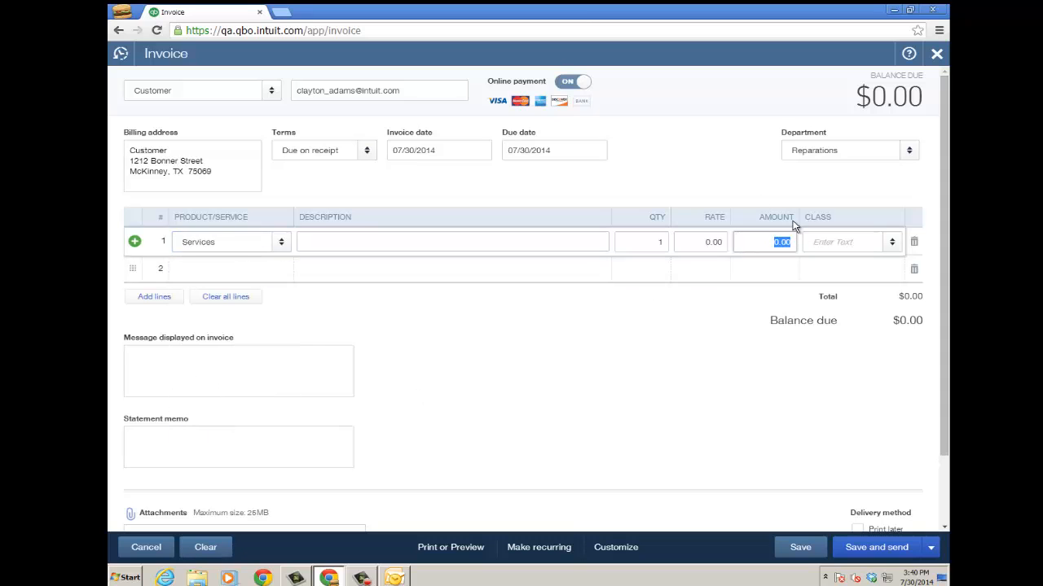
pyautogui.write('1.08')
pyautogui.click(893, 247)
pyautogui.click(855, 290)
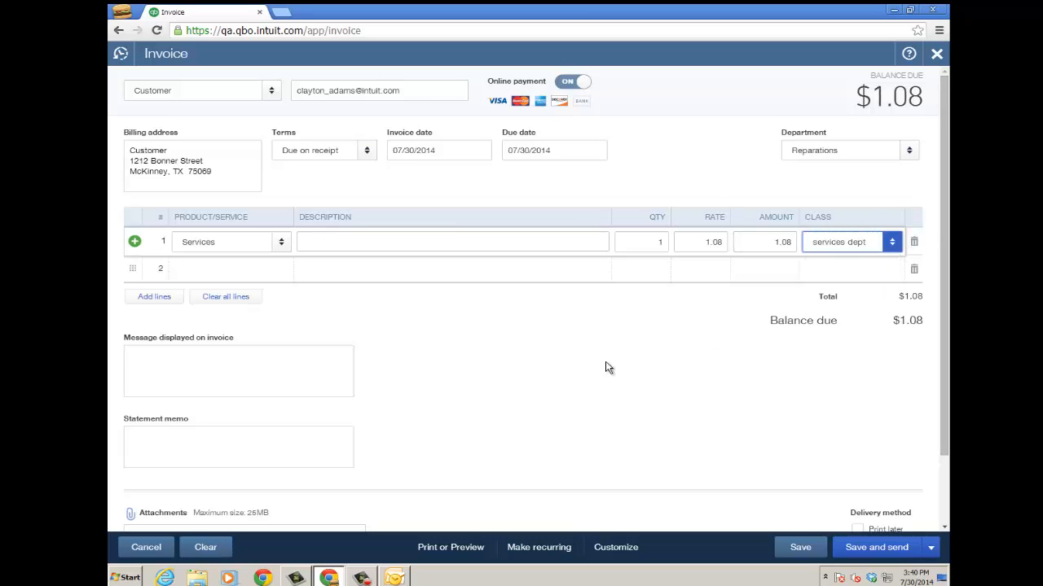
# Save the invoice and email it to the customer with credit card payment allowed
pyautogui.click(876, 548)
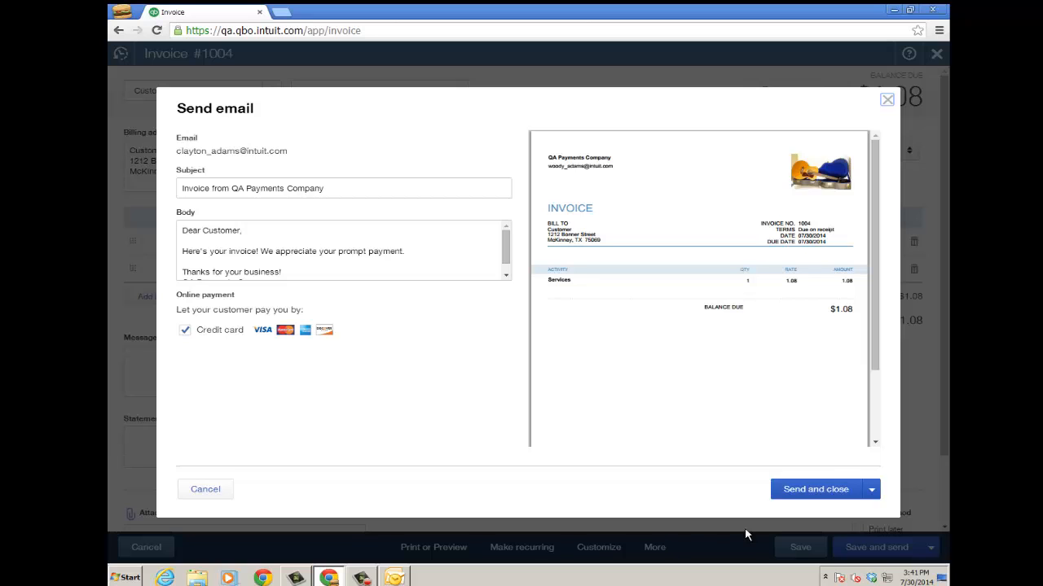
pyautogui.click(815, 491)
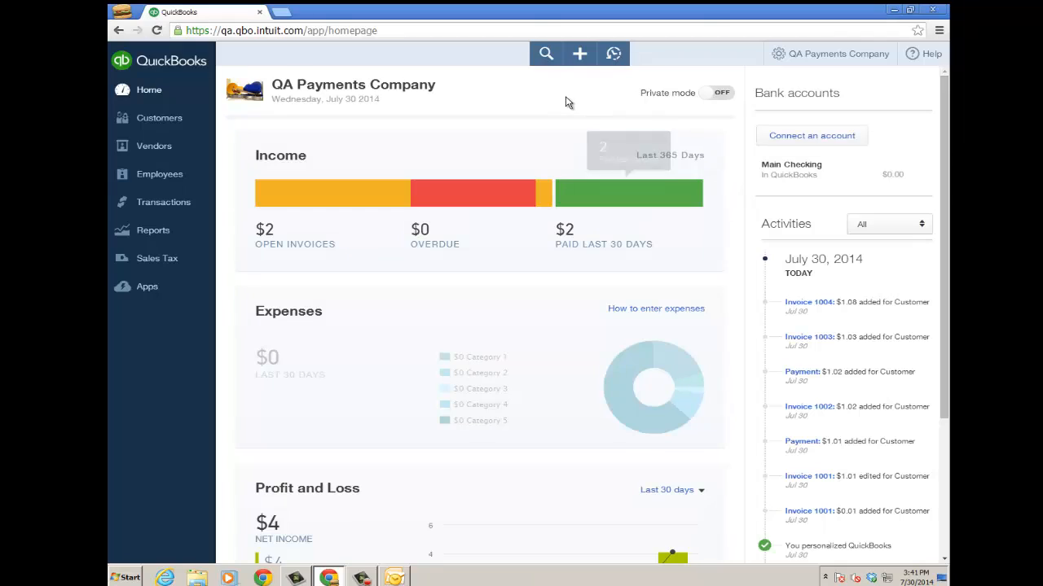
# Check the recent transactions and the customer's transaction list, including the actions available for invoice 1004
pyautogui.click(613, 55)
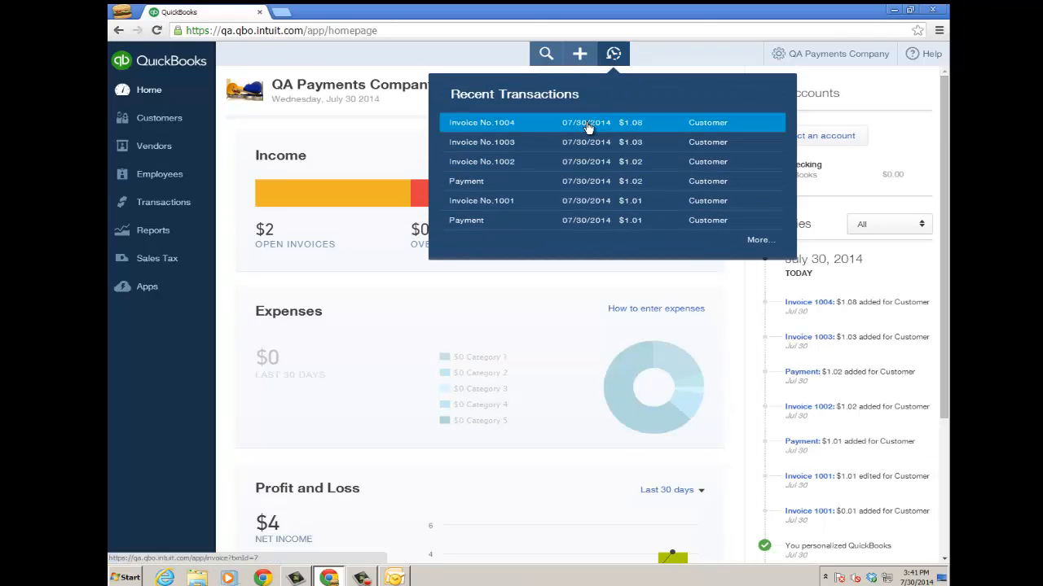
pyautogui.click(361, 135)
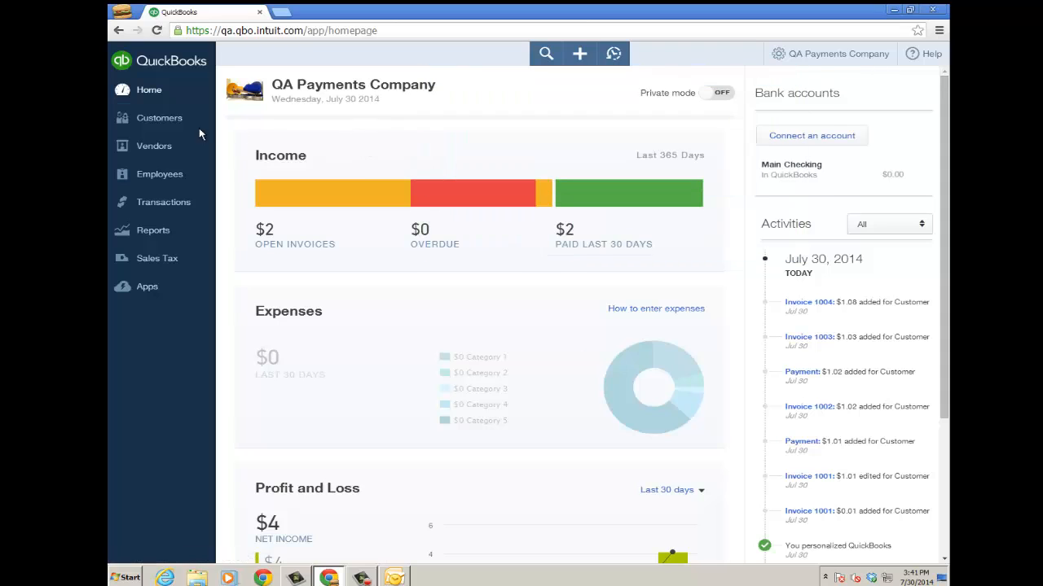
pyautogui.click(153, 126)
pyautogui.click(285, 293)
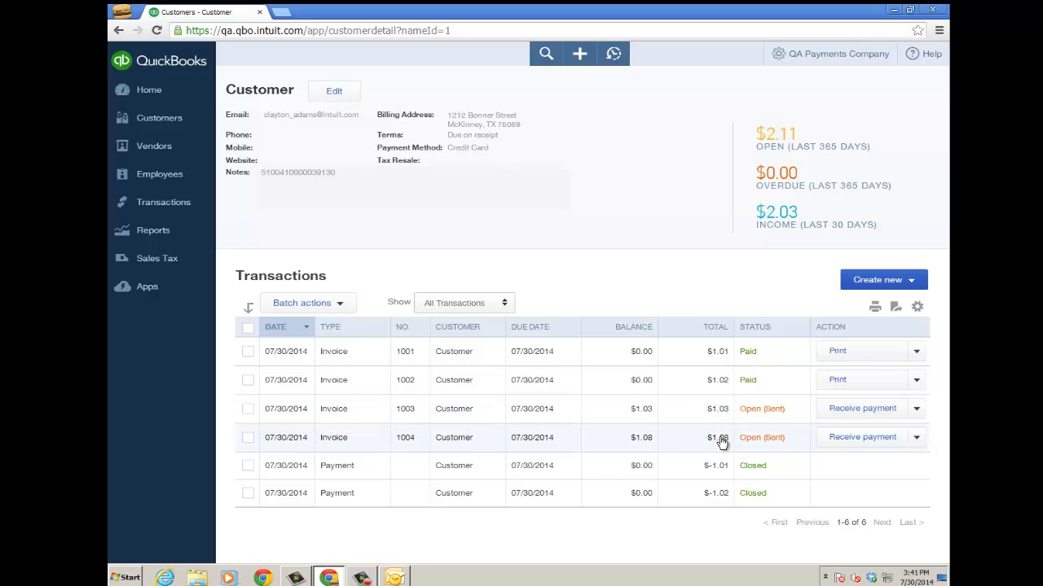
pyautogui.click(917, 438)
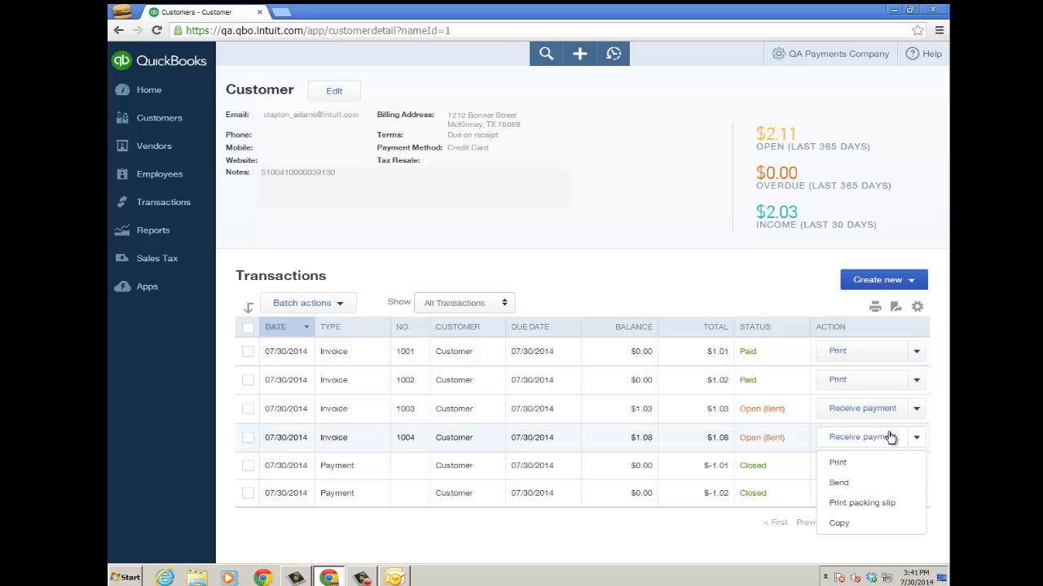
pyautogui.click(605, 216)
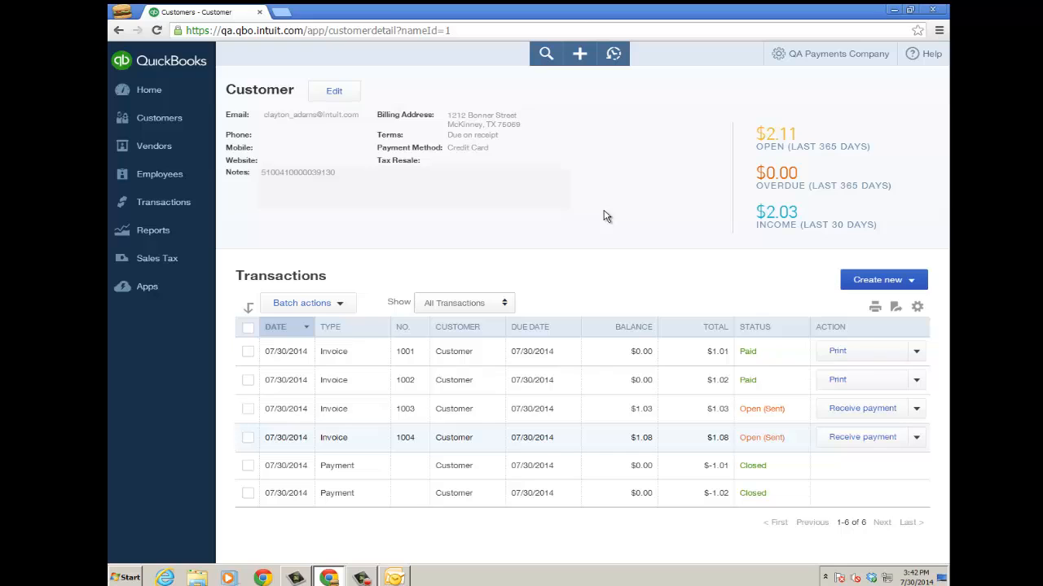
# Open the template "recurring invoice and payment" from the recurring transactions, review its schedule and online payment options, and close it
pyautogui.click(779, 56)
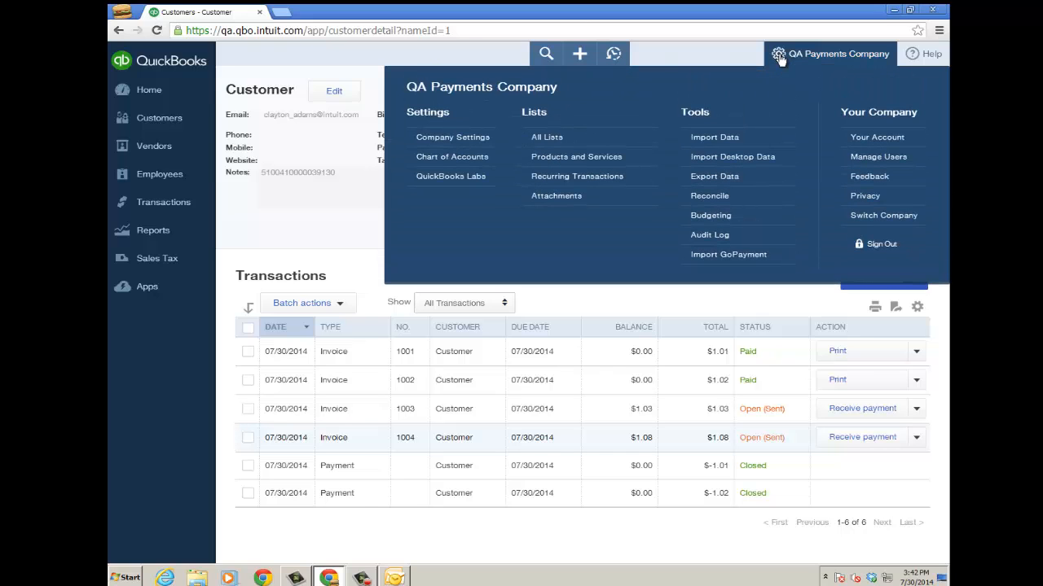
pyautogui.click(596, 177)
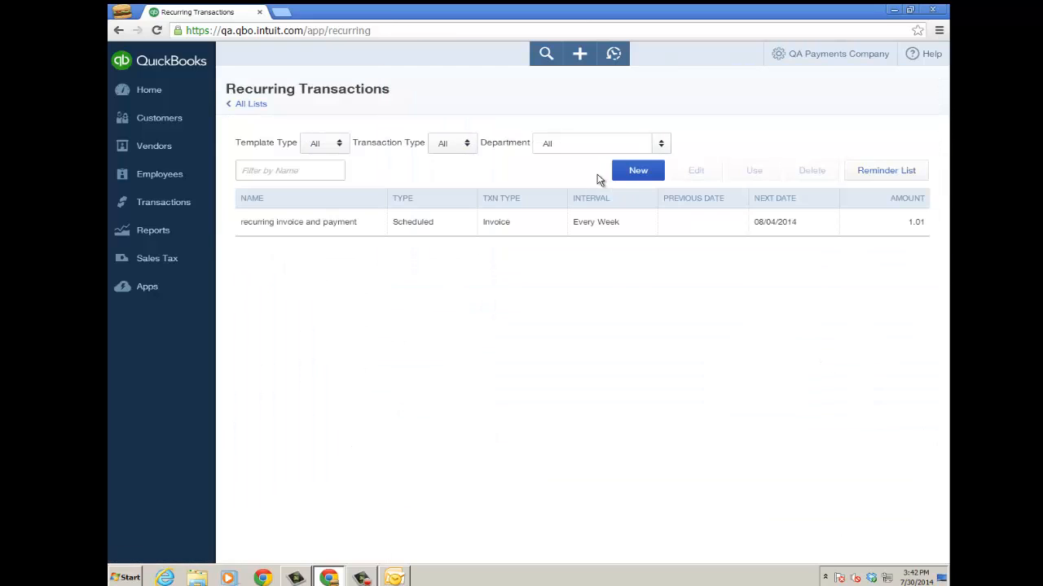
pyautogui.click(377, 225)
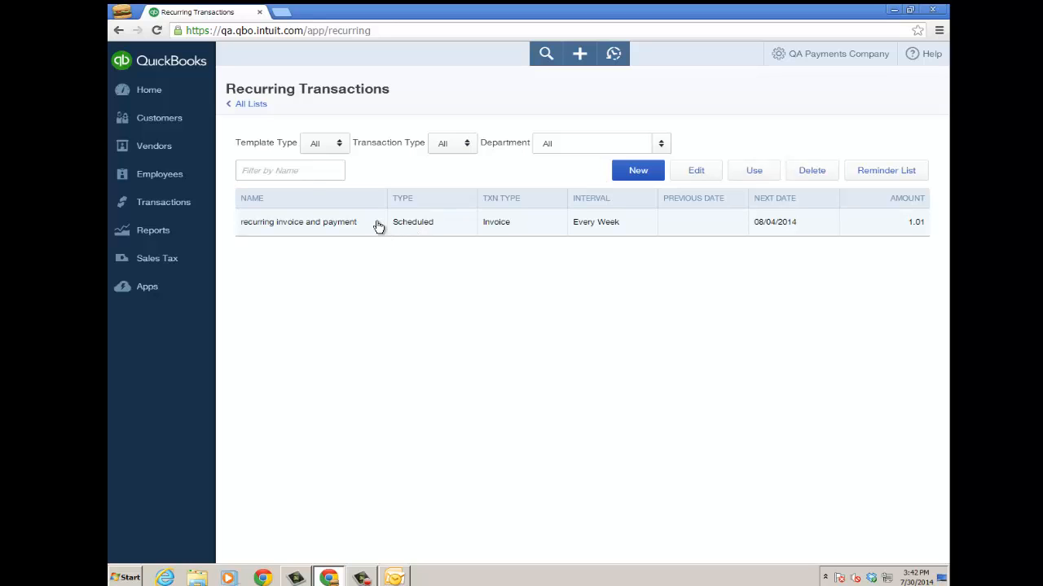
pyautogui.click(697, 170)
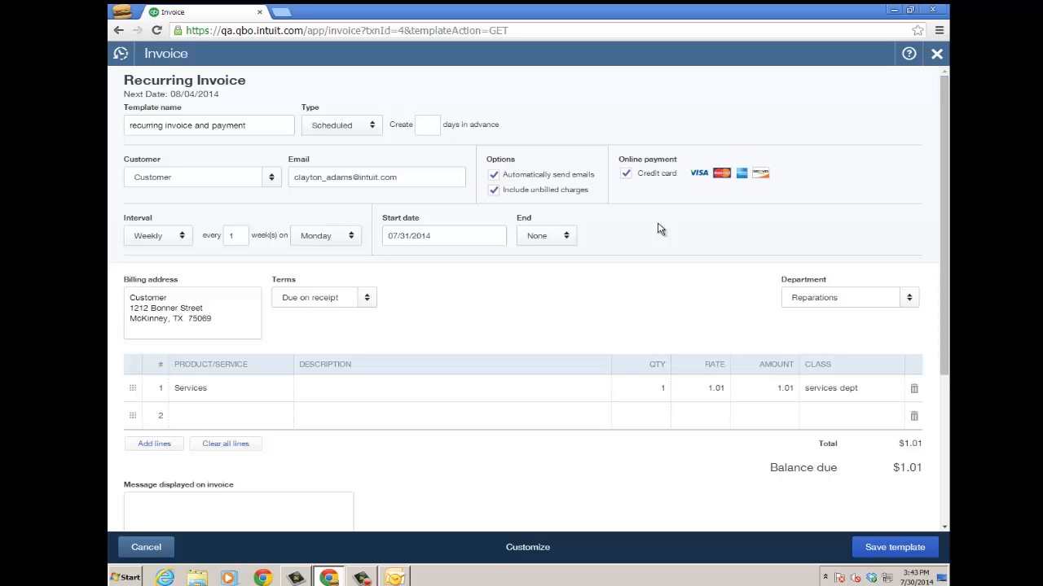
pyautogui.click(936, 52)
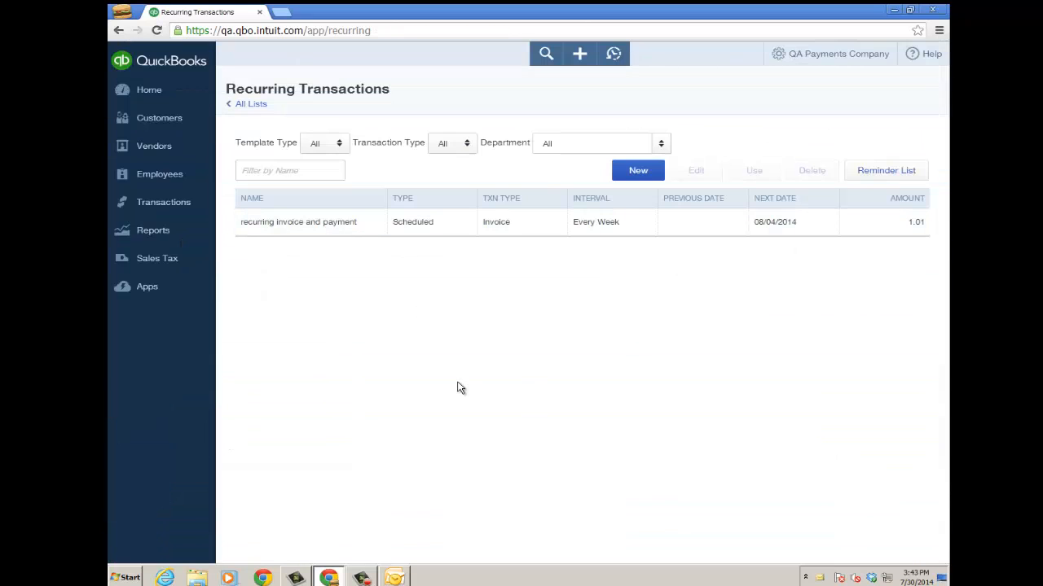
# Switch to Outlook, view invoice 1004 online from the received email, and start paying it
pyautogui.hotkey('alt', 'Tab')
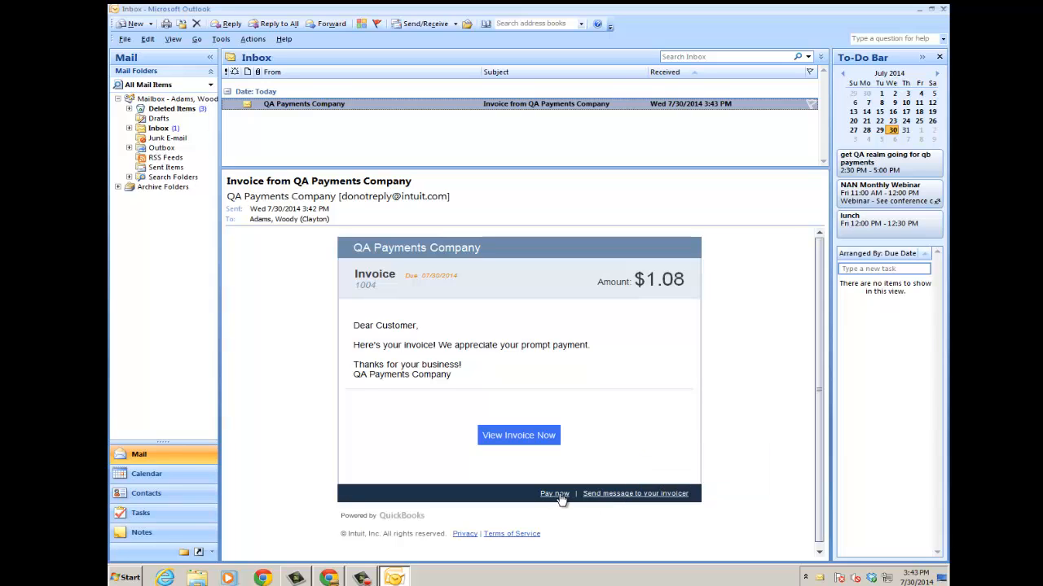
pyautogui.click(523, 437)
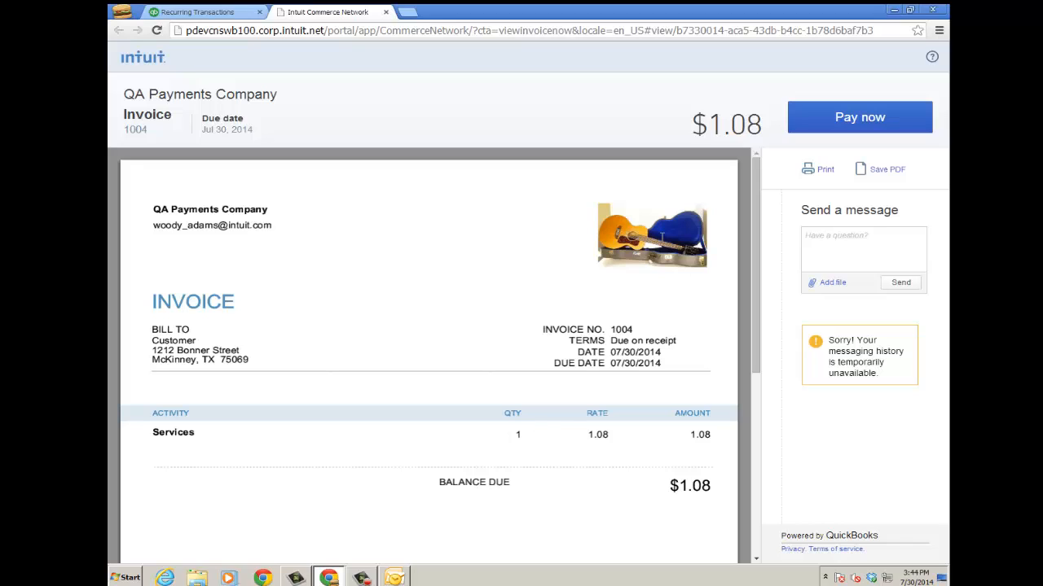
pyautogui.click(874, 239)
pyautogui.click(860, 119)
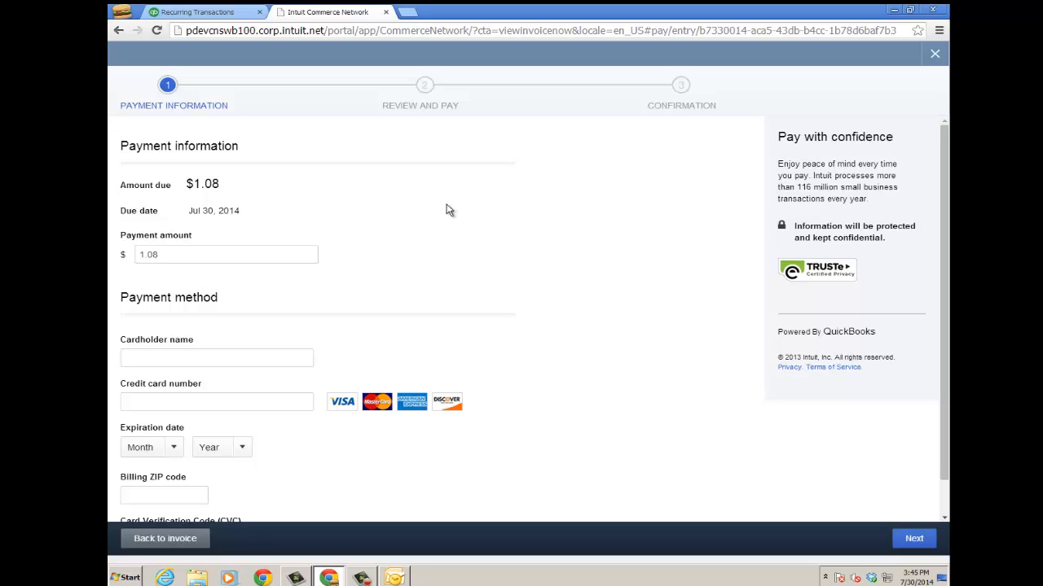
# Fill in the cardholder name, credit card number, expiration date and billing ZIP code, and send the payment for invoice 1004
pyautogui.click(175, 359)
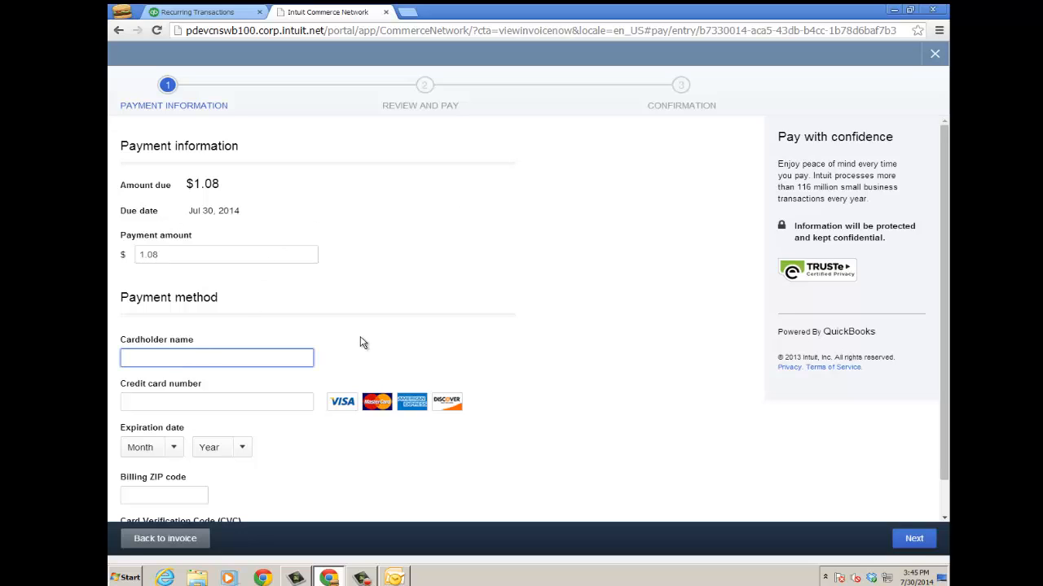
pyautogui.press('Tab')
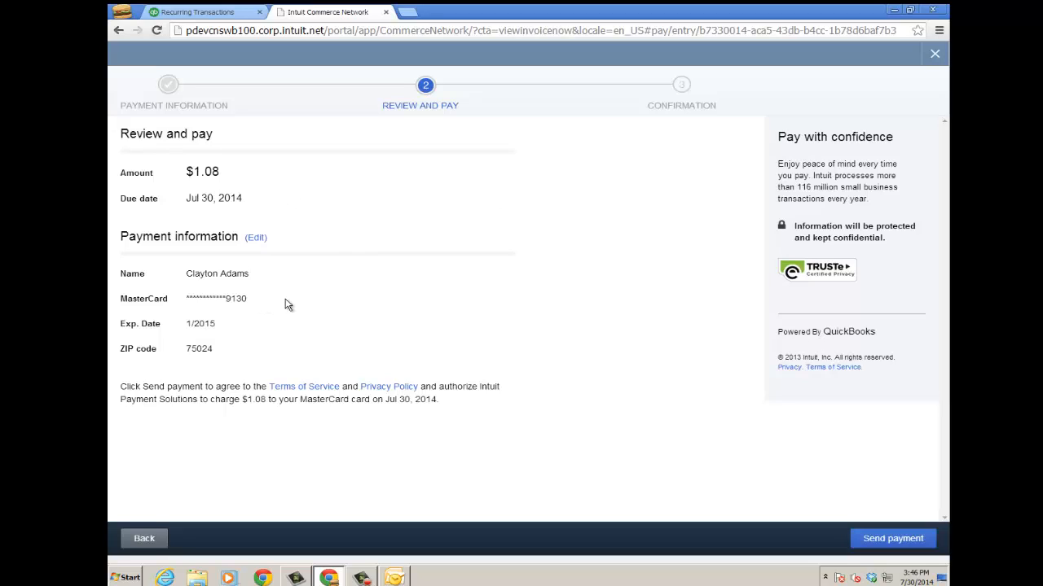
pyautogui.click(894, 542)
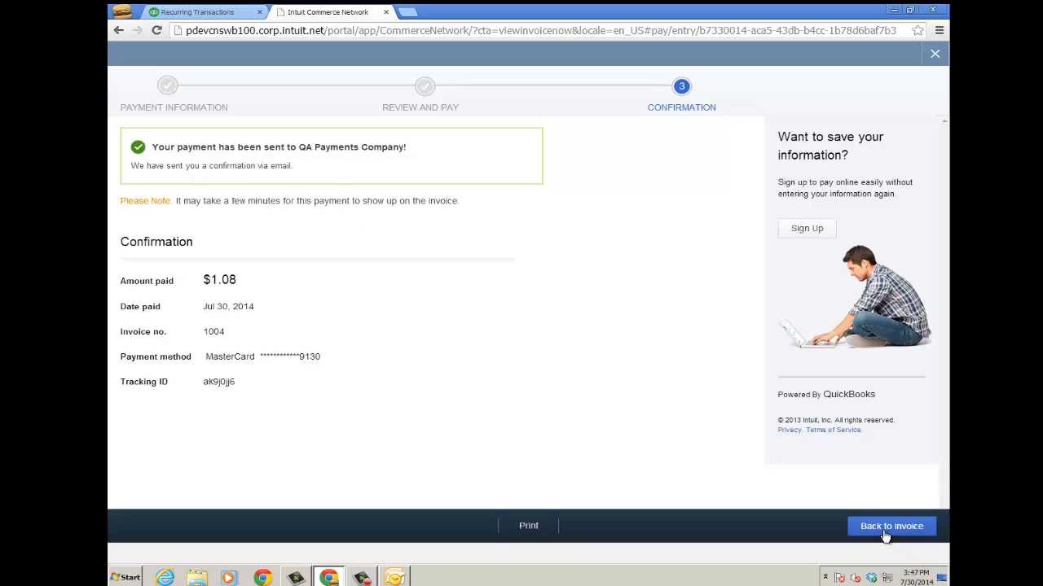
pyautogui.click(387, 13)
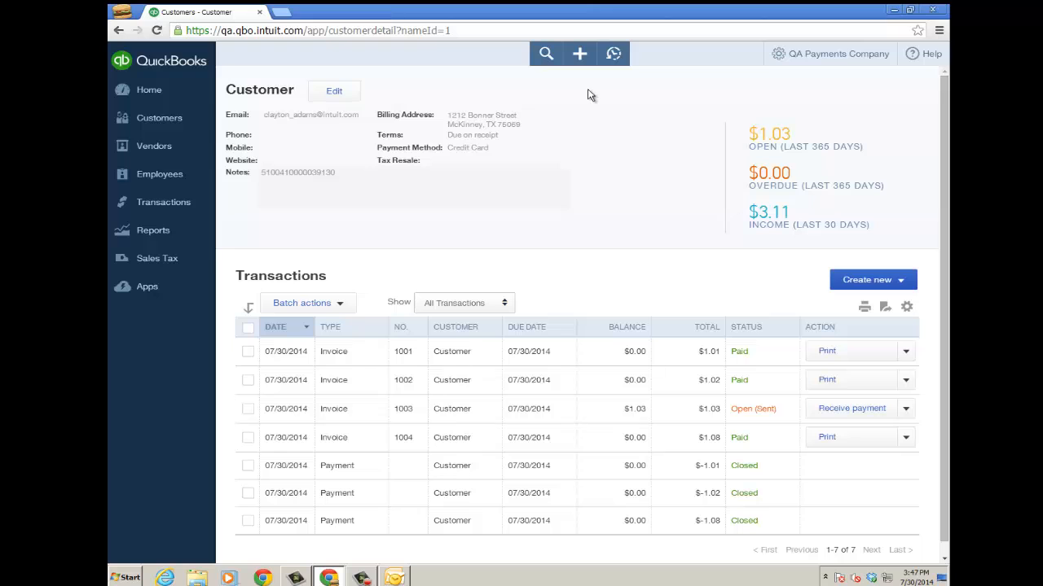
# Check invoice 1004's status in the customer's transactions, then open its $1.08 payment record to review the details and close it
pyautogui.click(615, 60)
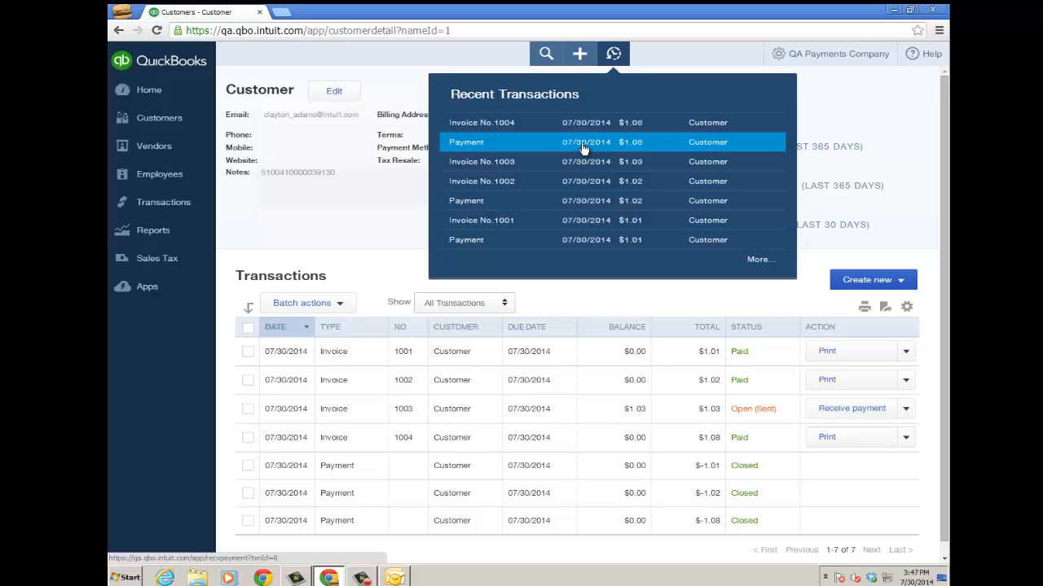
pyautogui.click(159, 202)
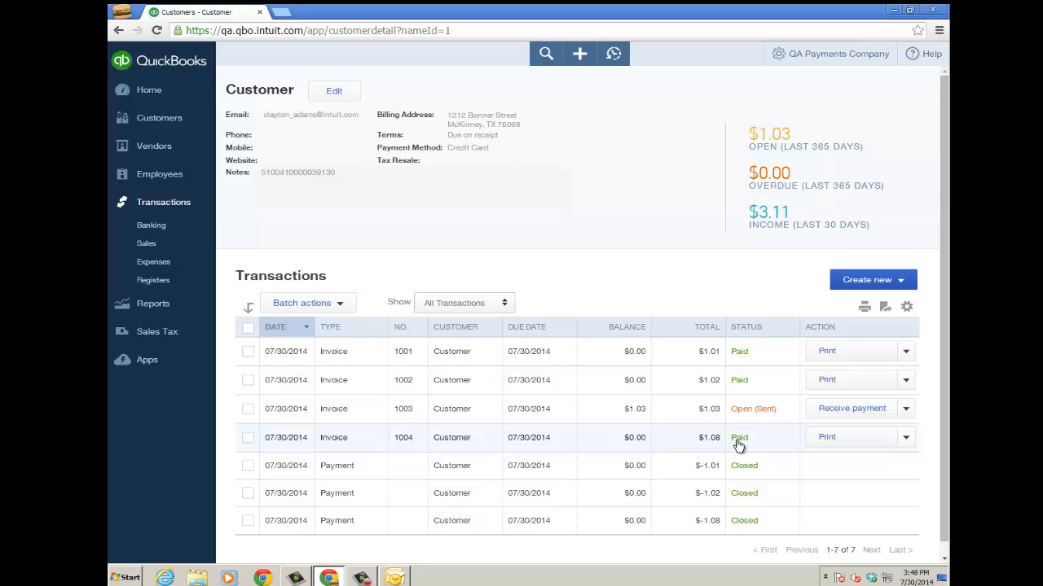
pyautogui.click(613, 53)
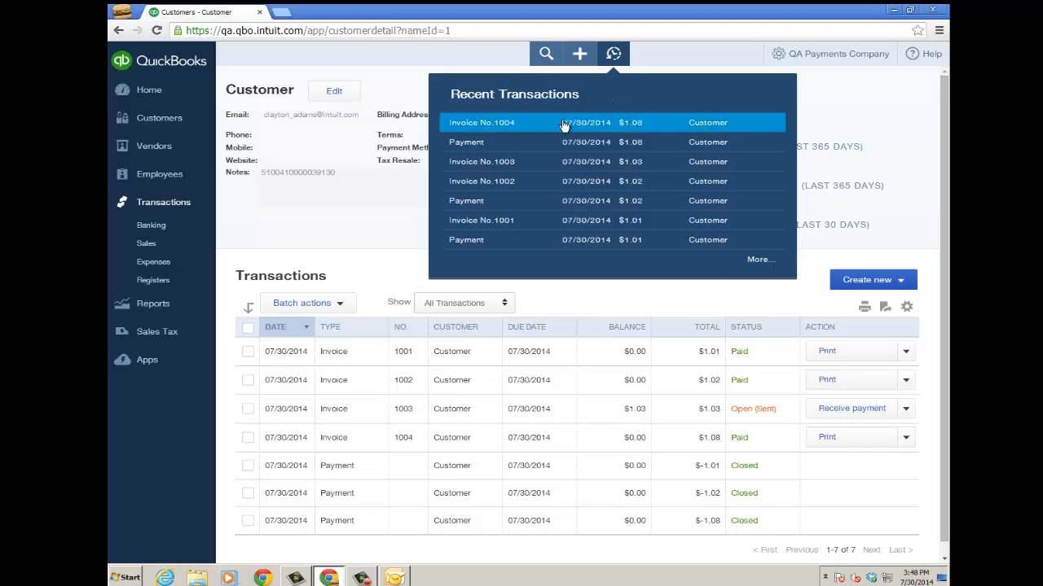
pyautogui.click(579, 144)
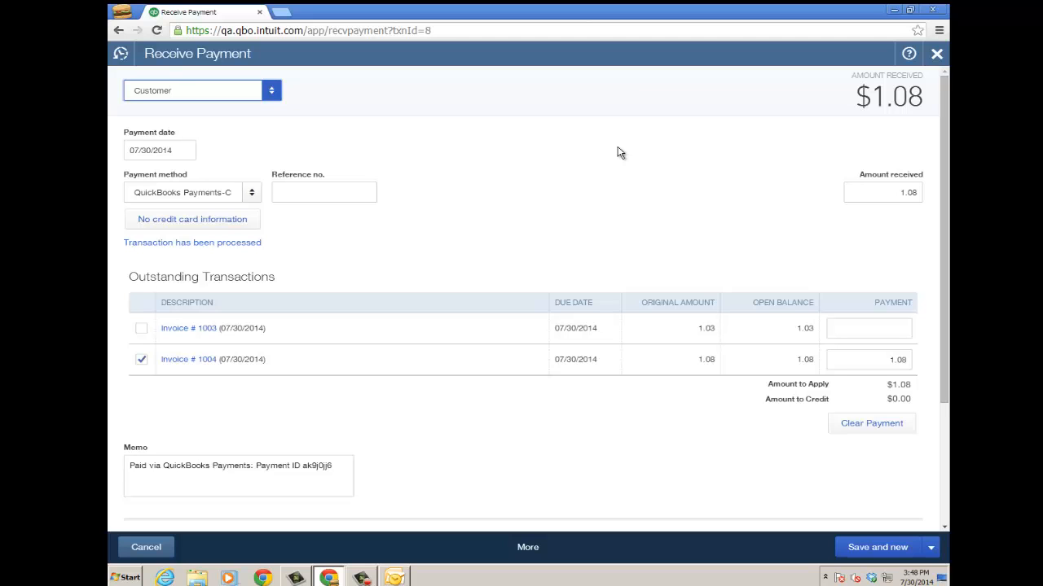
pyautogui.click(937, 55)
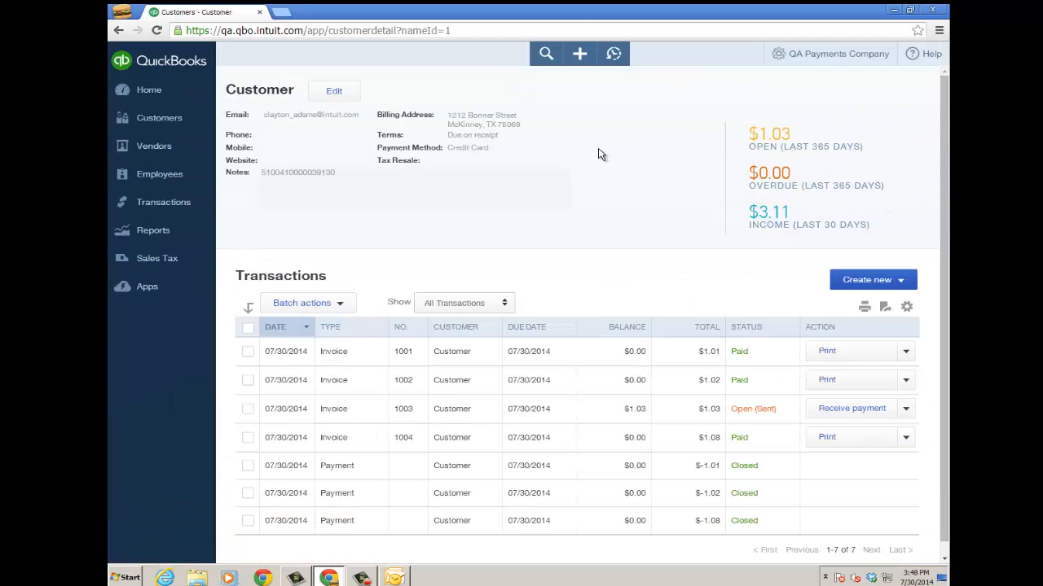